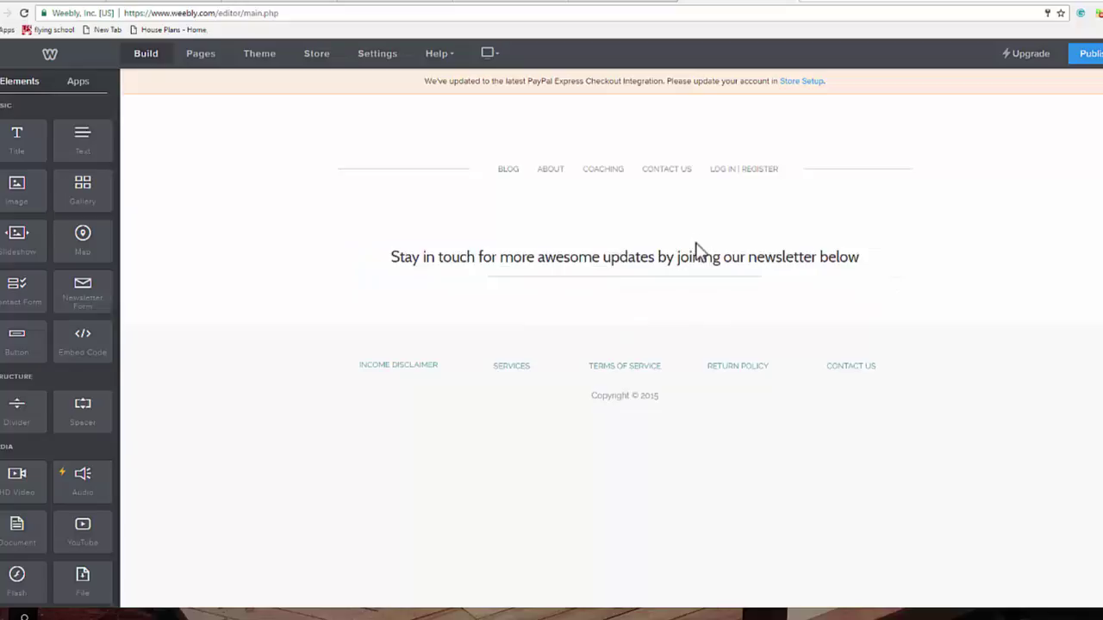
# Switch to AWeber, create a new sign-up form, and remove its header and the "Powered by AWeber Email Marketing" line
pyautogui.click(617, 4)
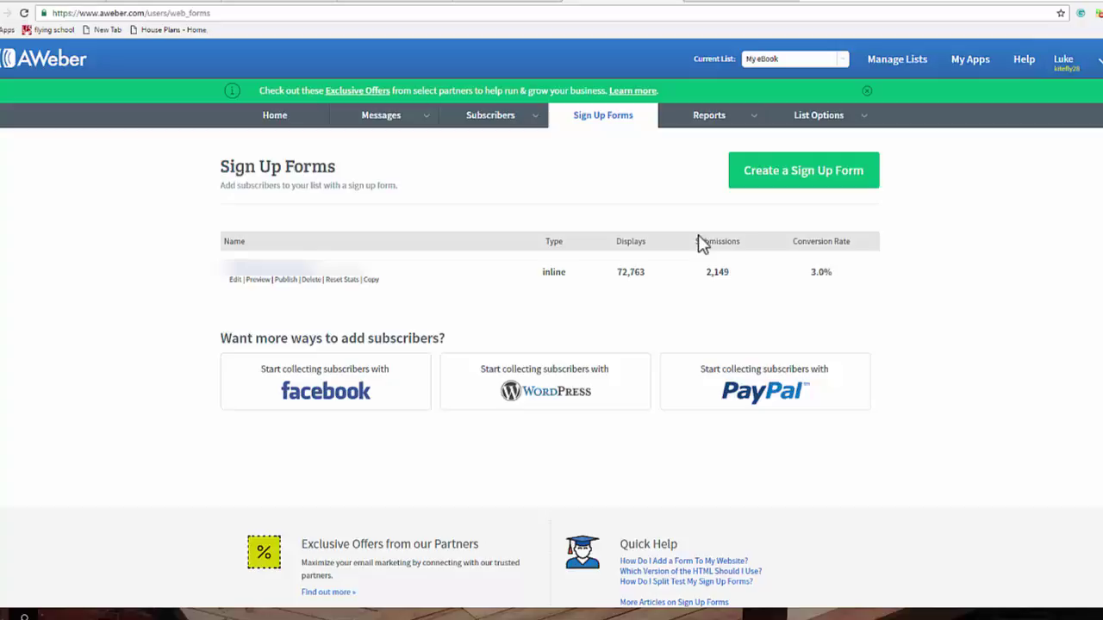
pyautogui.click(799, 186)
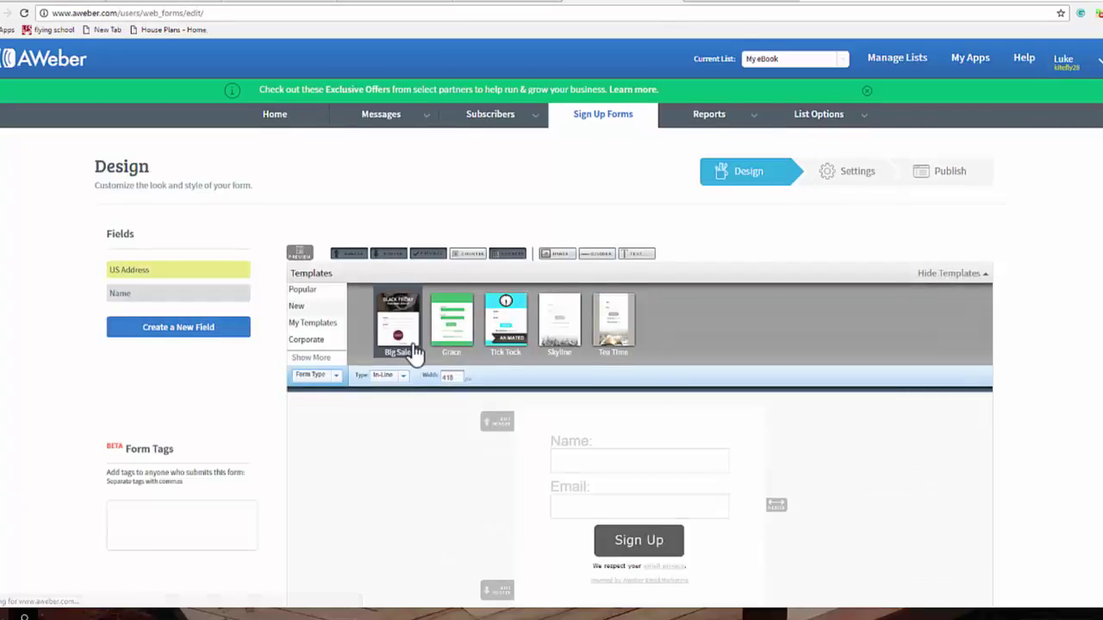
pyautogui.scroll(-2, 414, 351)
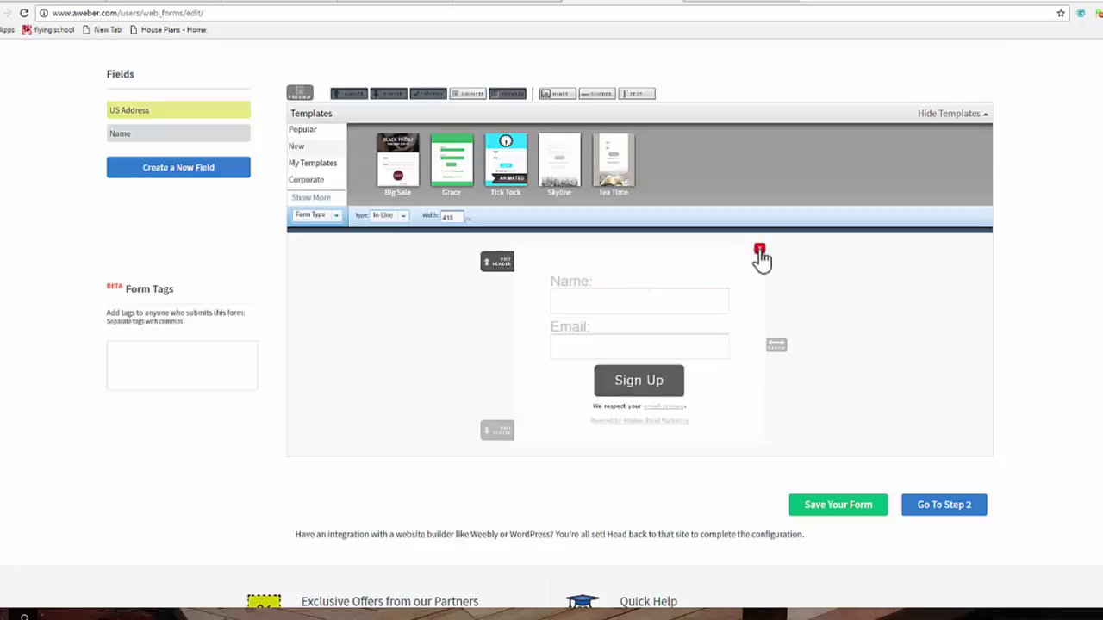
pyautogui.click(759, 251)
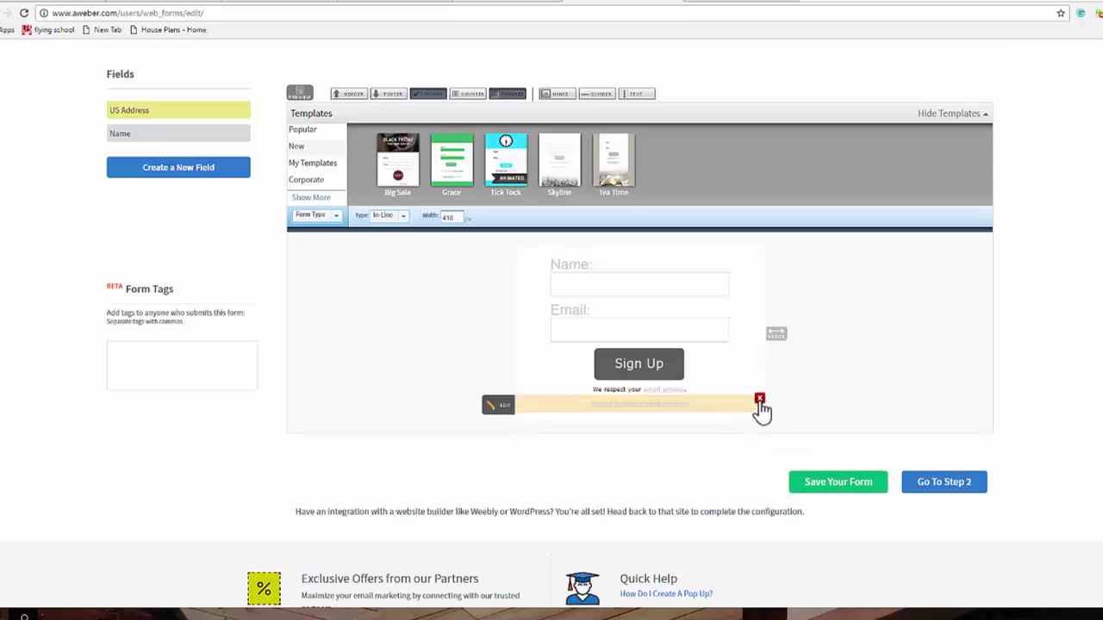
pyautogui.click(760, 401)
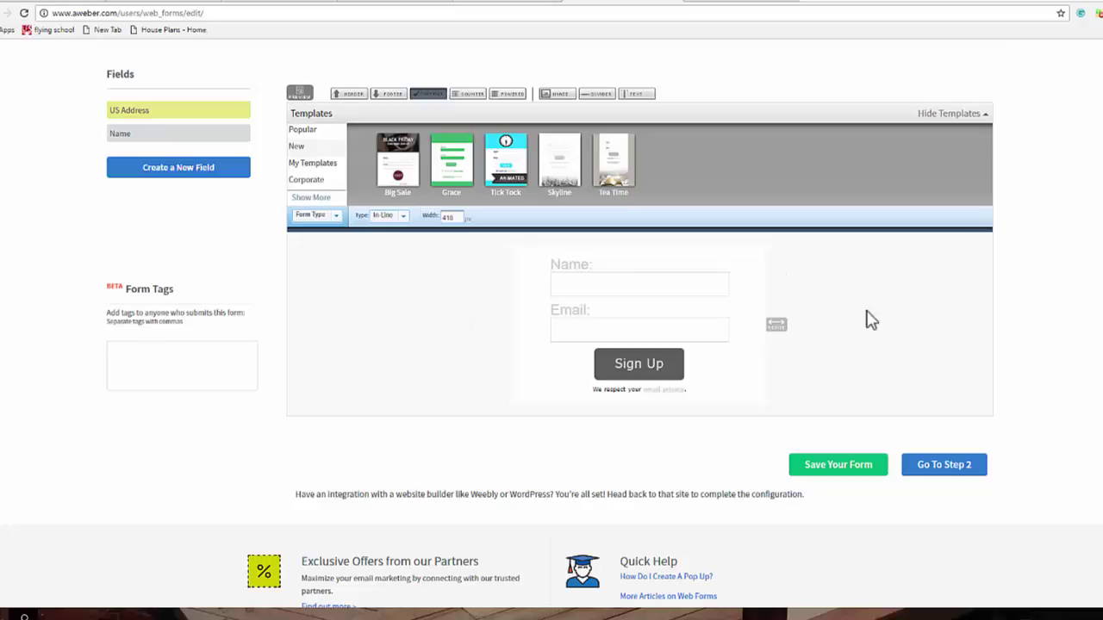
# Continue to the form's settings, name it "weebly form" and save it
pyautogui.click(936, 472)
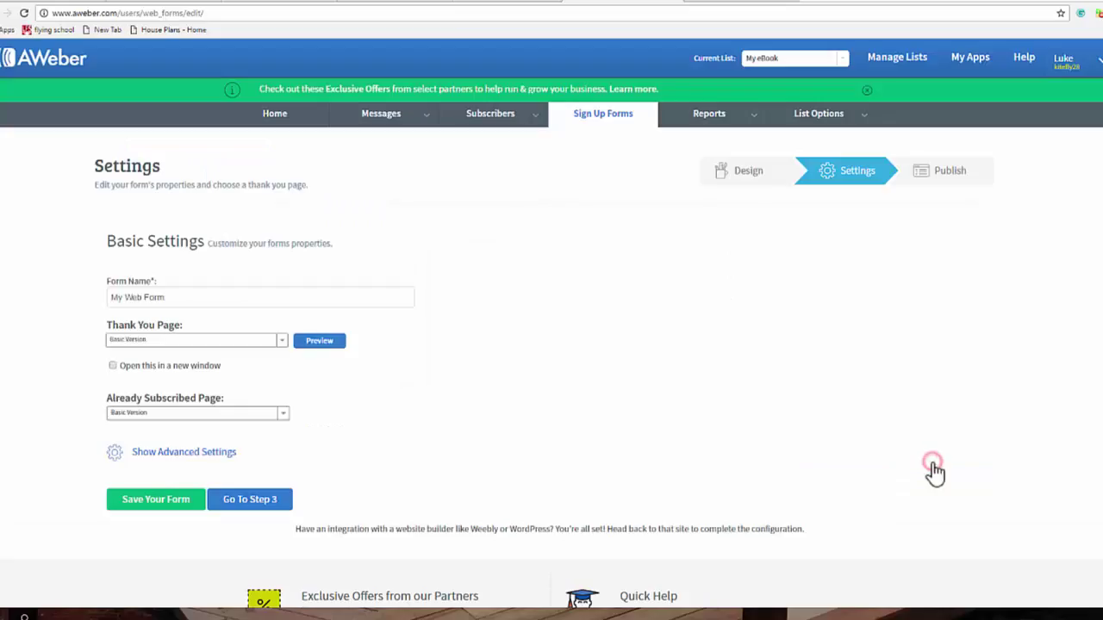
pyautogui.moveTo(173, 297); pyautogui.dragTo(107, 299)
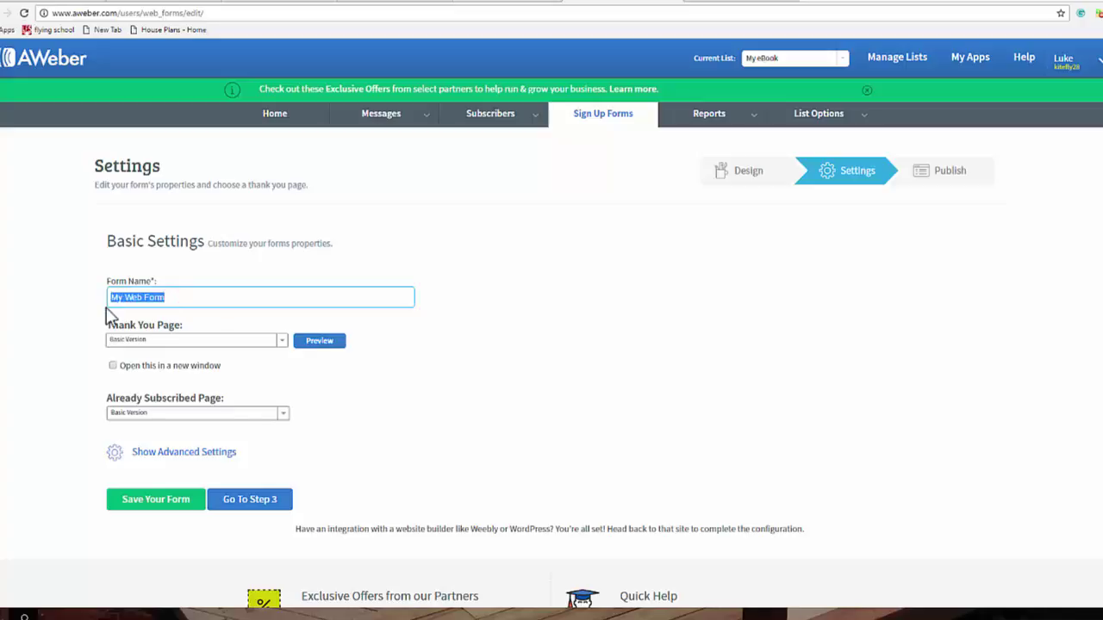
pyautogui.write('weebly form')
pyautogui.click(169, 499)
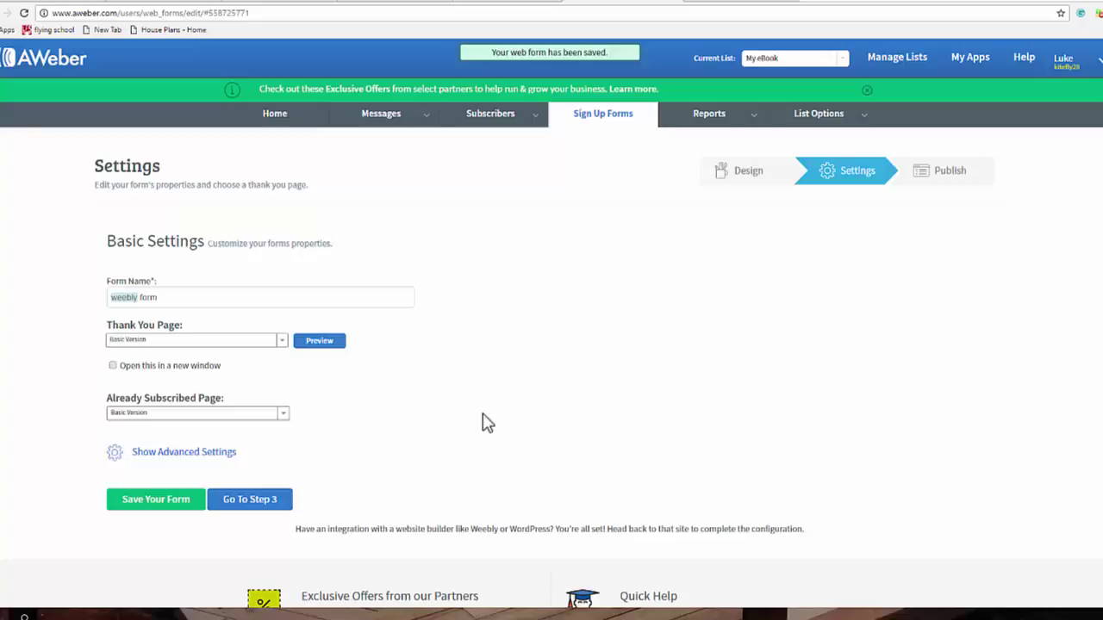
# Choose to install the form yourself in the publishing step and copy the entire Javascript snippet
pyautogui.click(268, 500)
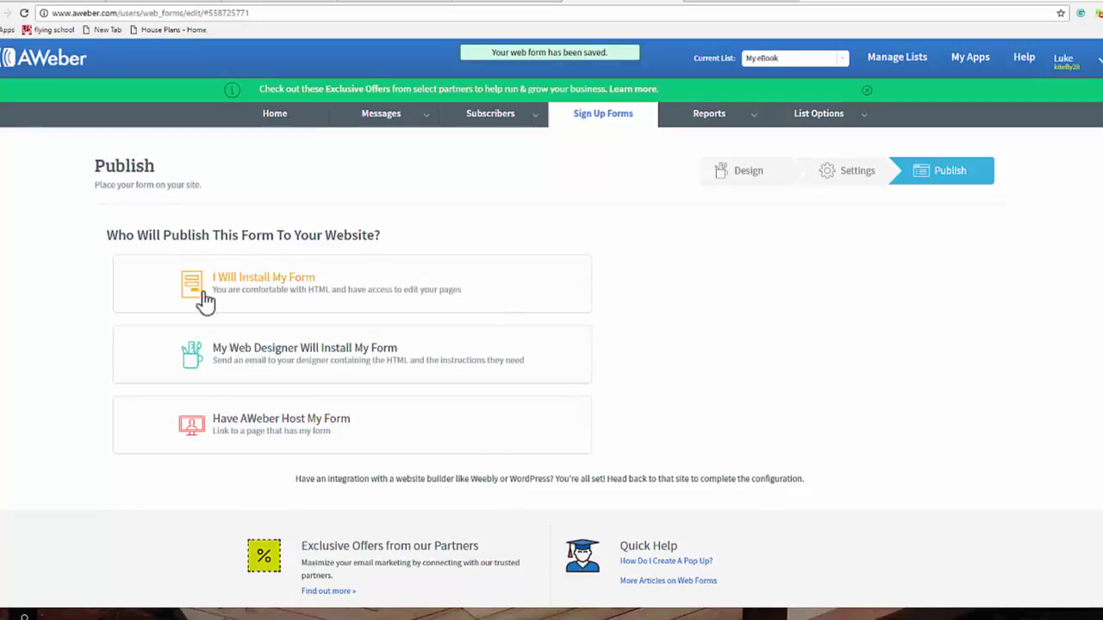
pyautogui.click(270, 284)
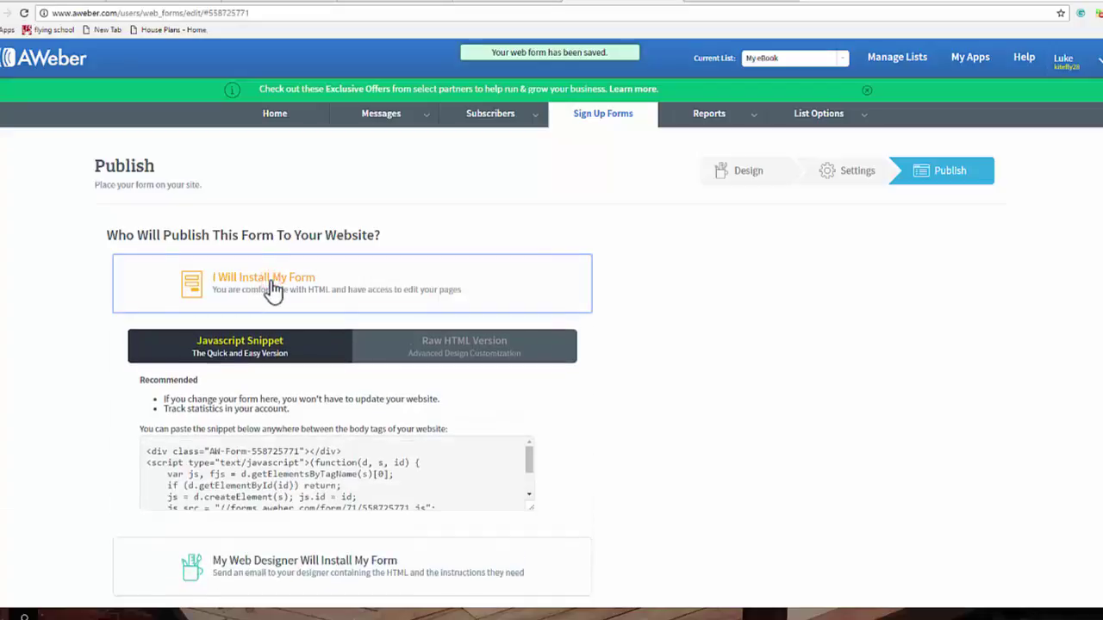
pyautogui.scroll(-2, 700, 417)
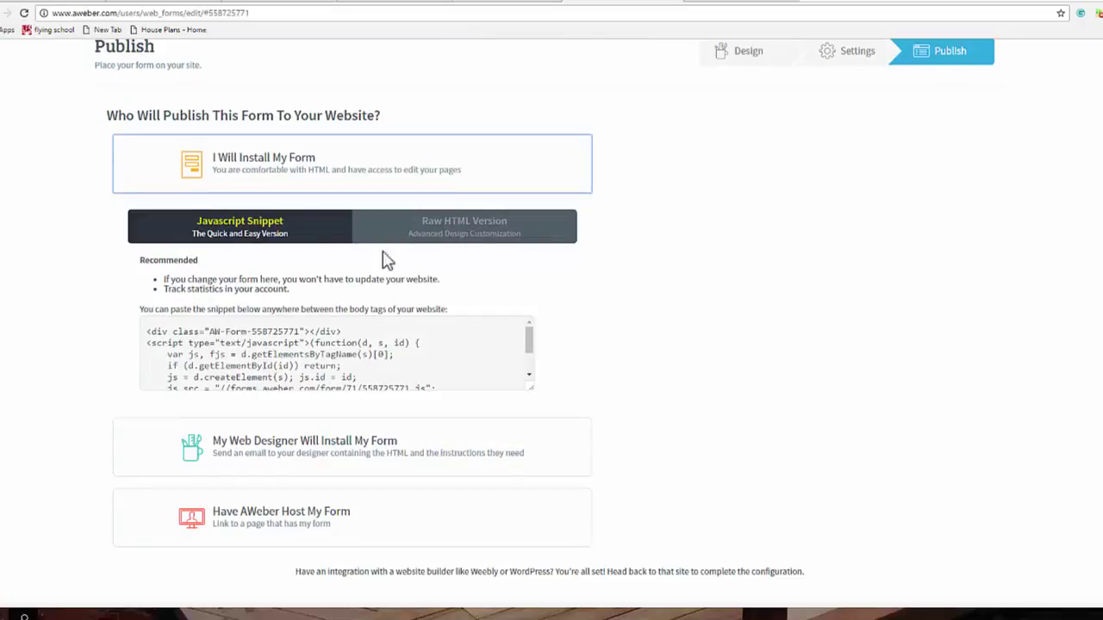
pyautogui.click(211, 347)
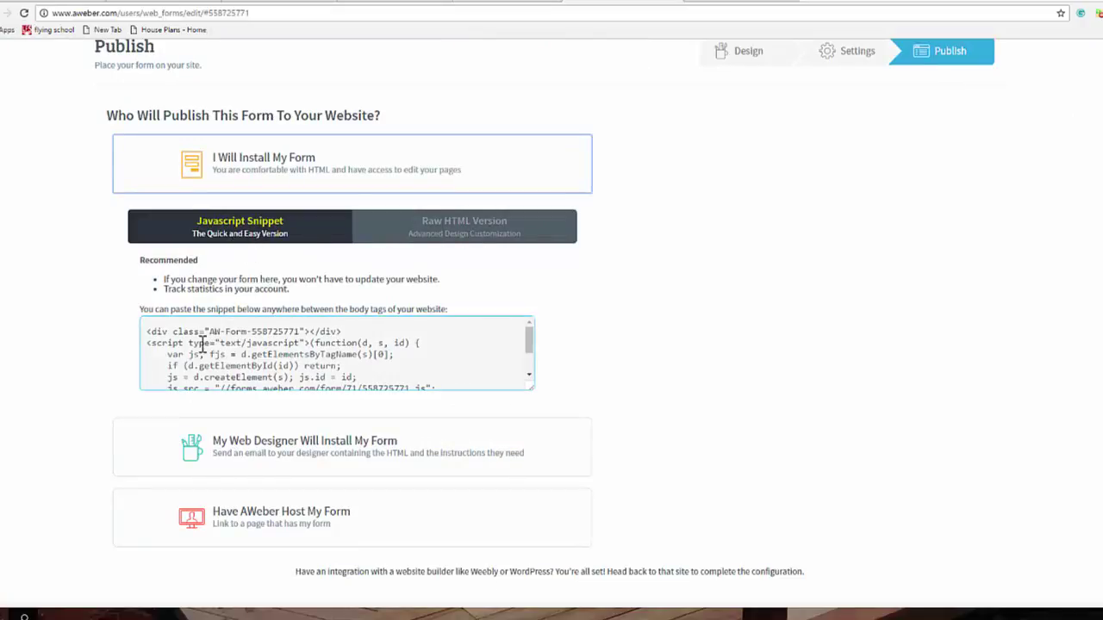
pyautogui.hotkey('ctrl', 'a')
pyautogui.rightClick(203, 344)
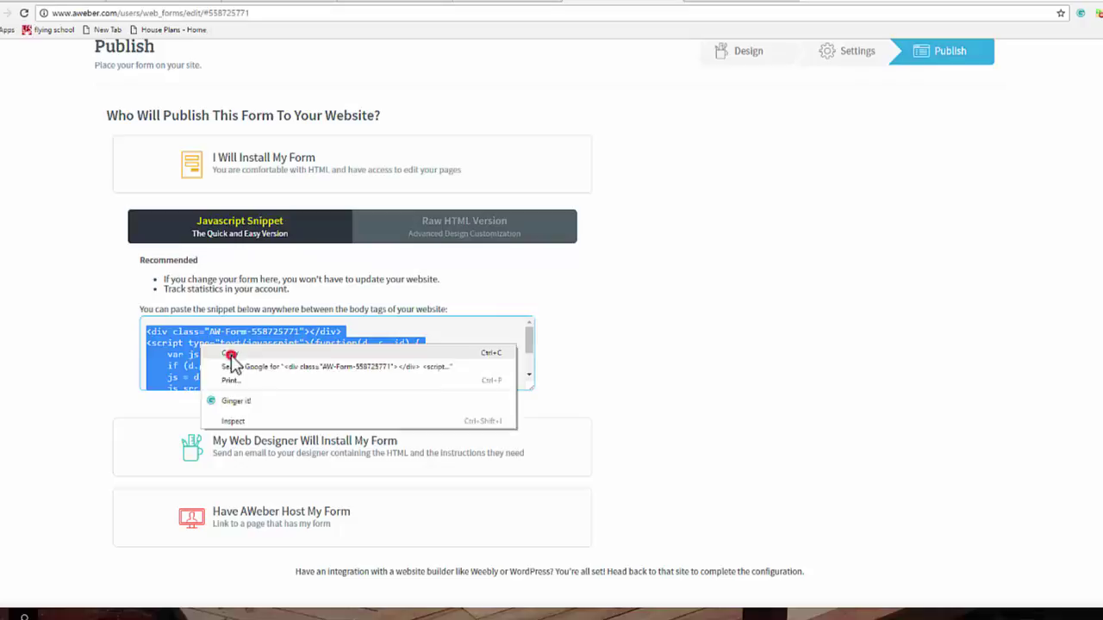
pyautogui.click(230, 355)
# Switch to the Weebly editor and place an Embed Code element below the divider under the newsletter heading
pyautogui.click(750, 1)
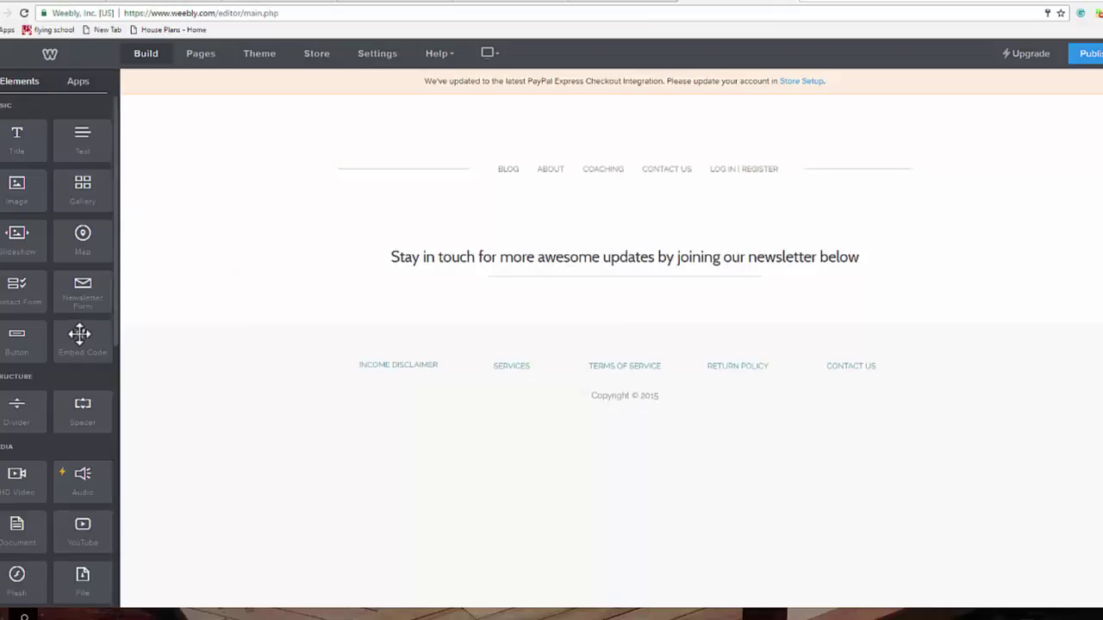
pyautogui.moveTo(81, 341); pyautogui.dragTo(646, 285)
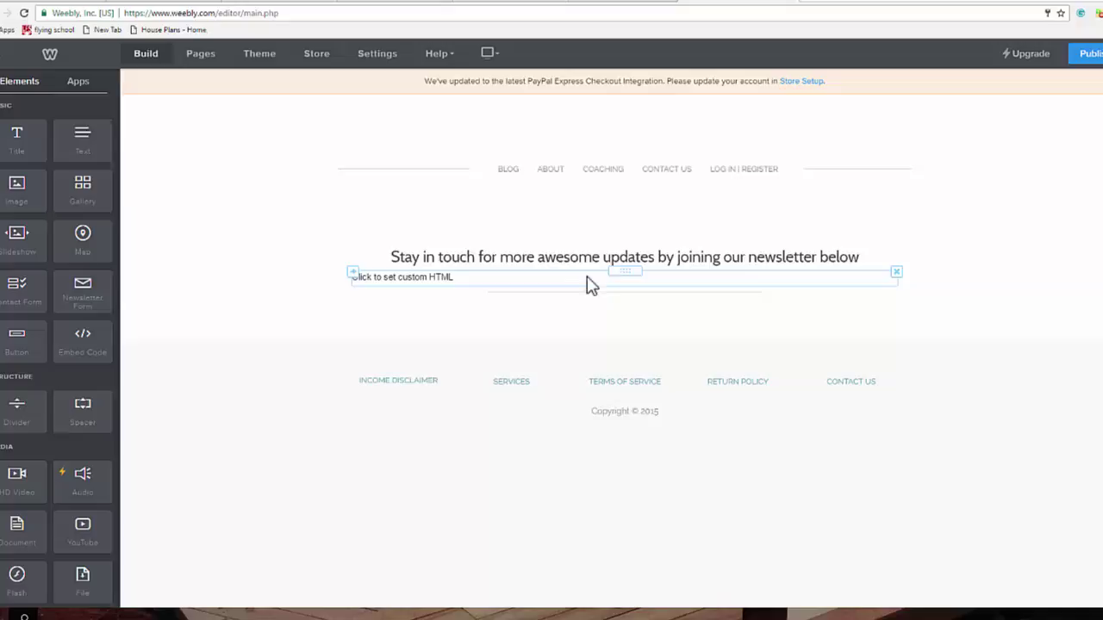
pyautogui.moveTo(626, 288); pyautogui.dragTo(625, 309)
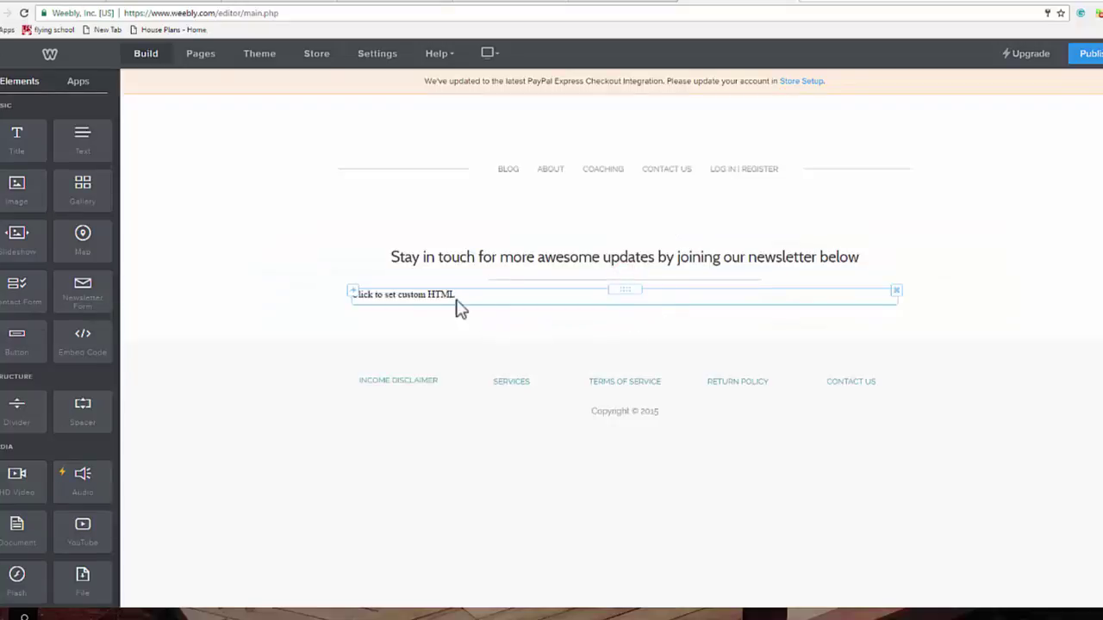
# Replace the custom HTML placeholder in the embed element with the copied AWeber form snippet
pyautogui.click(418, 297)
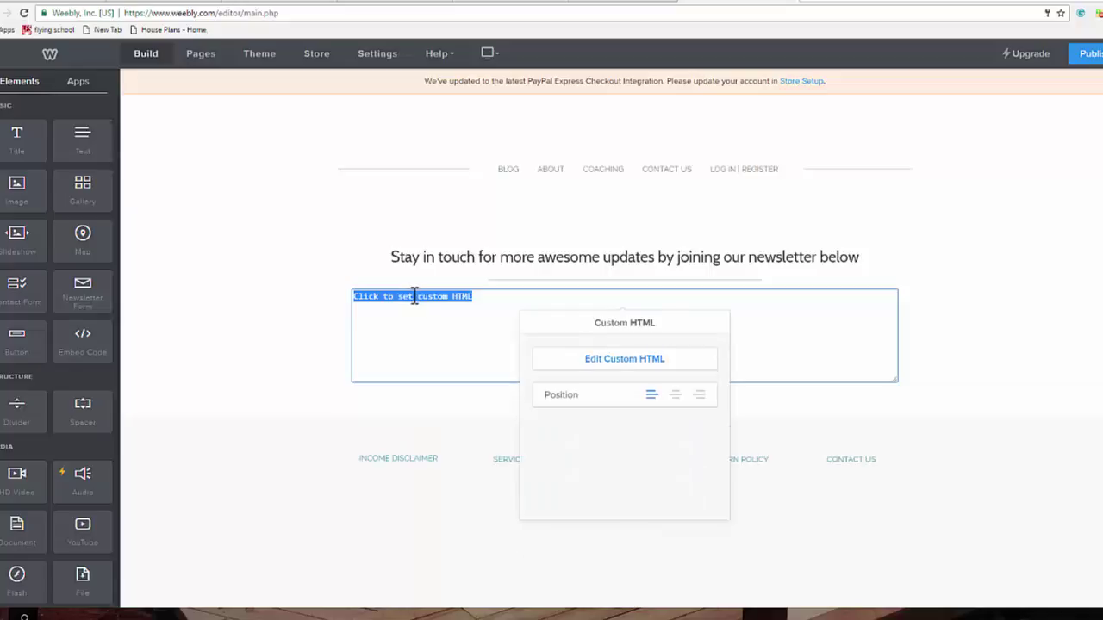
pyautogui.click(600, 366)
pyautogui.rightClick(417, 300)
pyautogui.click(446, 336)
pyautogui.click(256, 280)
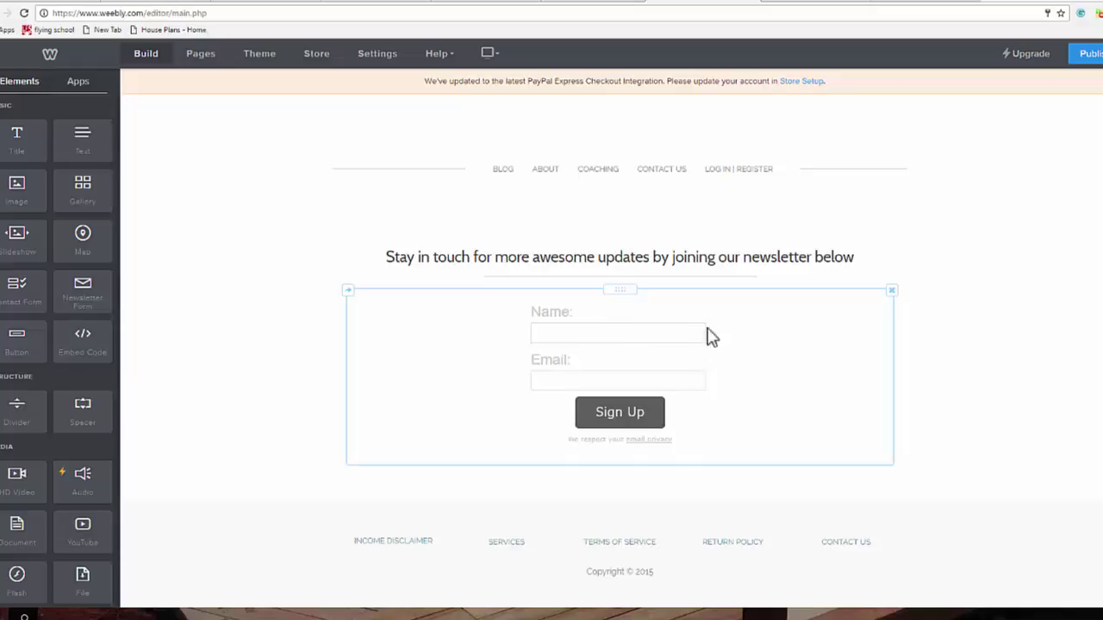
# Publish the website and check the Name and Email fields on the live sign-up page
pyautogui.click(1089, 55)
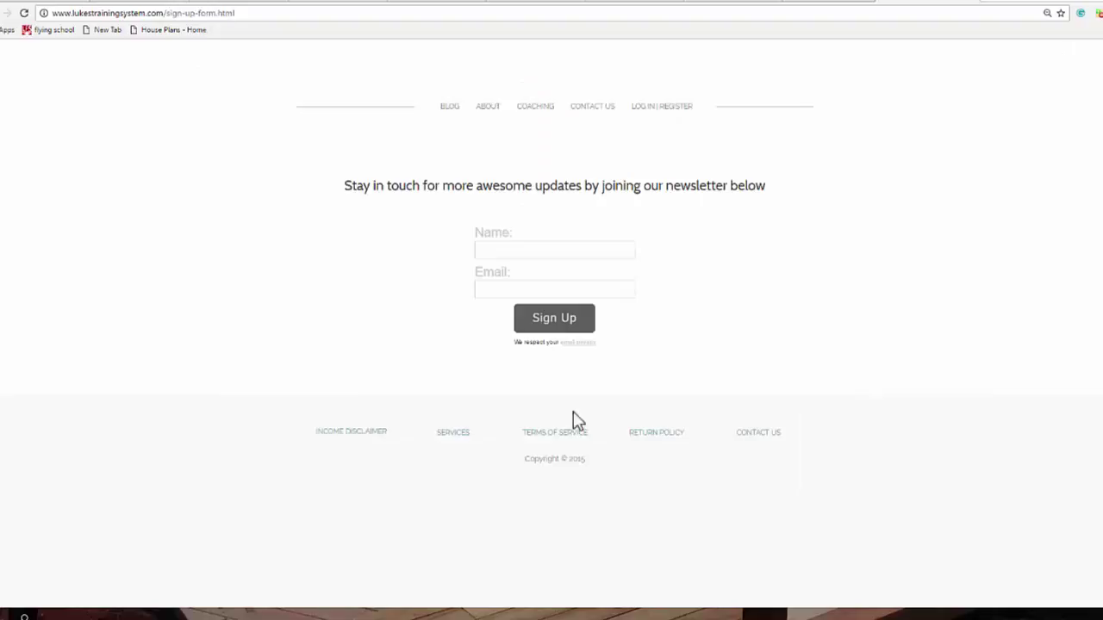
pyautogui.click(490, 249)
pyautogui.click(492, 289)
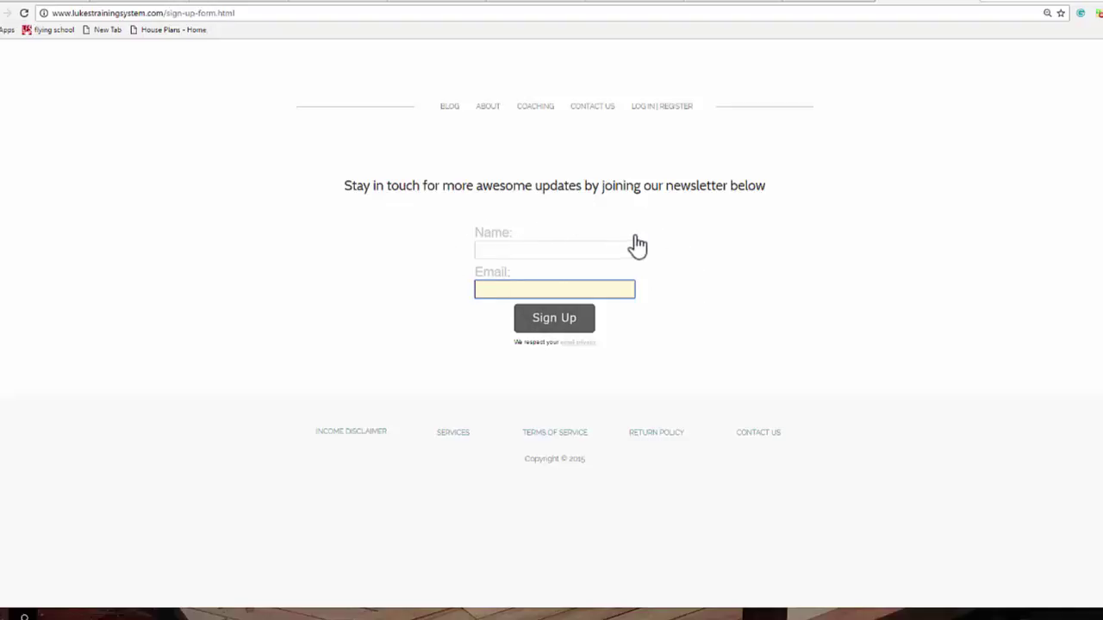
pyautogui.click(732, 212)
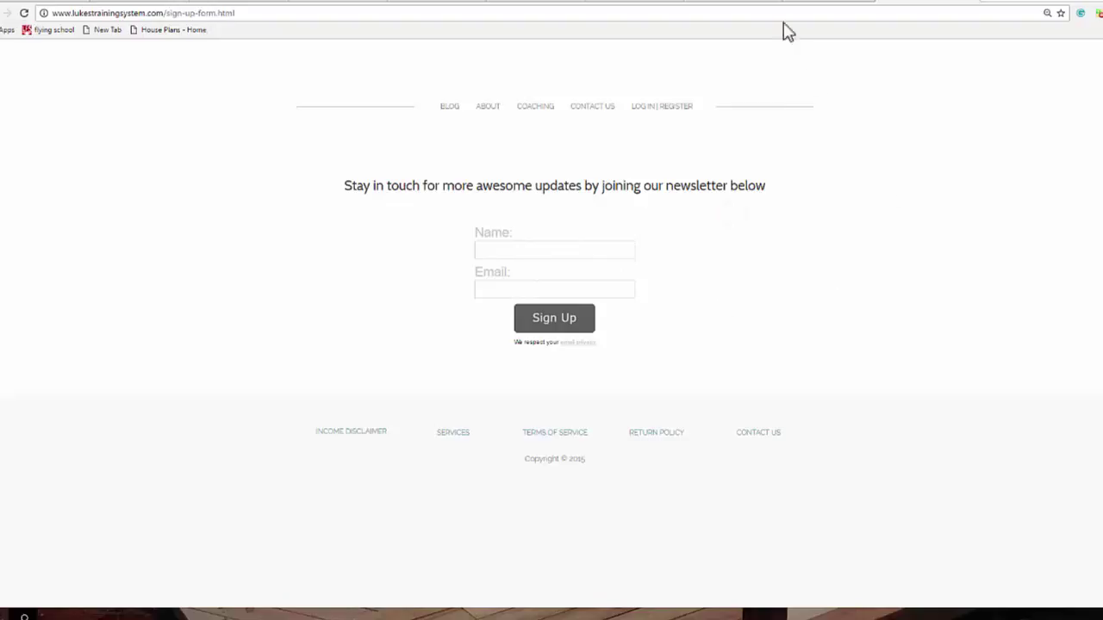
# Return to the Weebly editor and close the "Website Published!" message
pyautogui.click(626, 4)
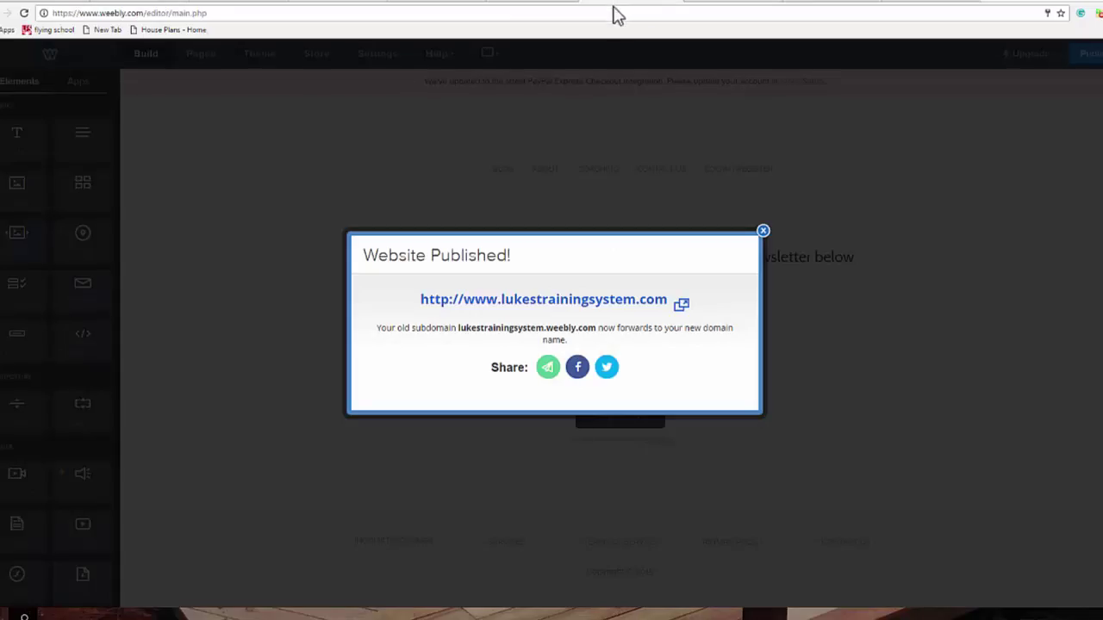
pyautogui.click(766, 231)
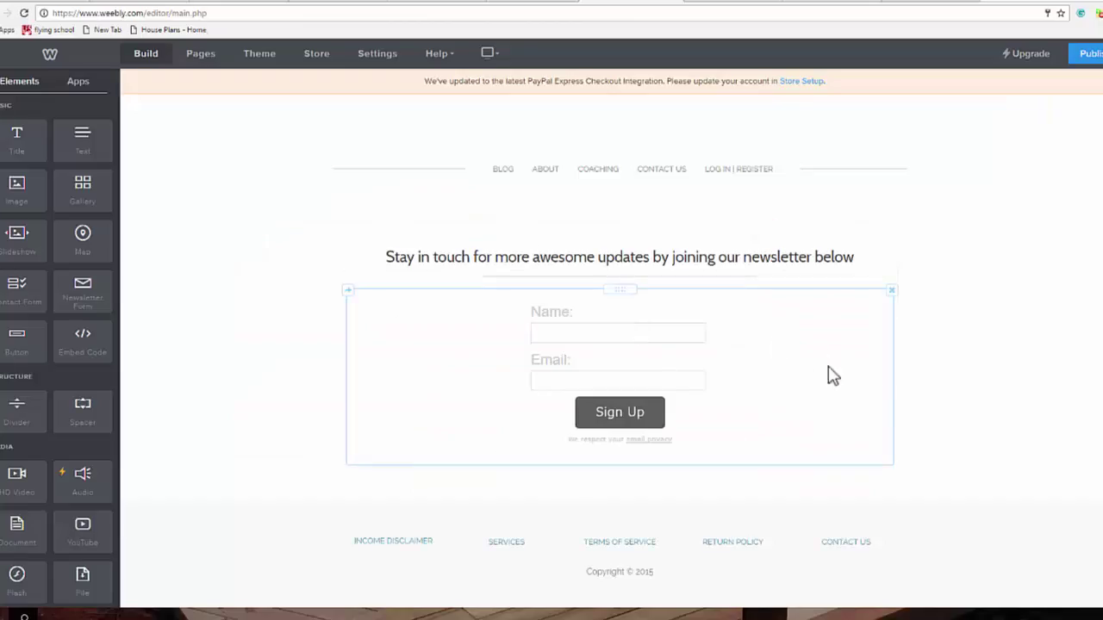